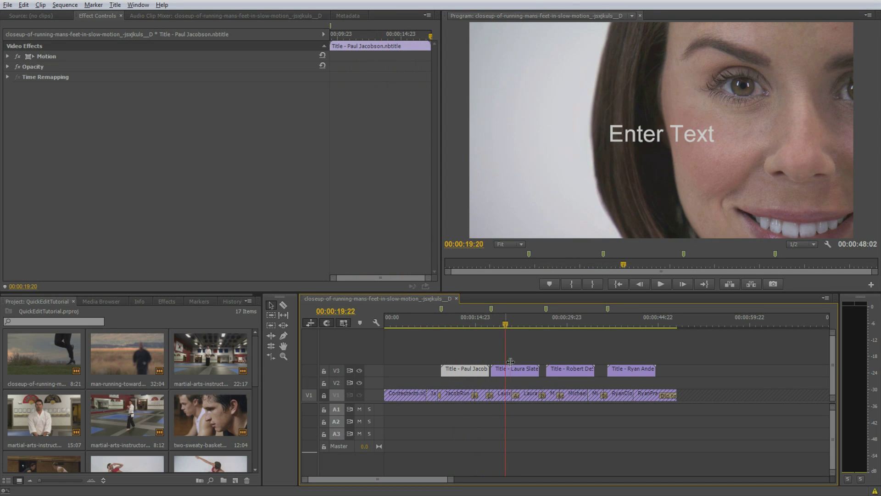
# Step: Scrub through the sequence's placeholder titles, then select the first title clip at 00:00:11:00
pyautogui.moveTo(506, 361); pyautogui.dragTo(566, 373)
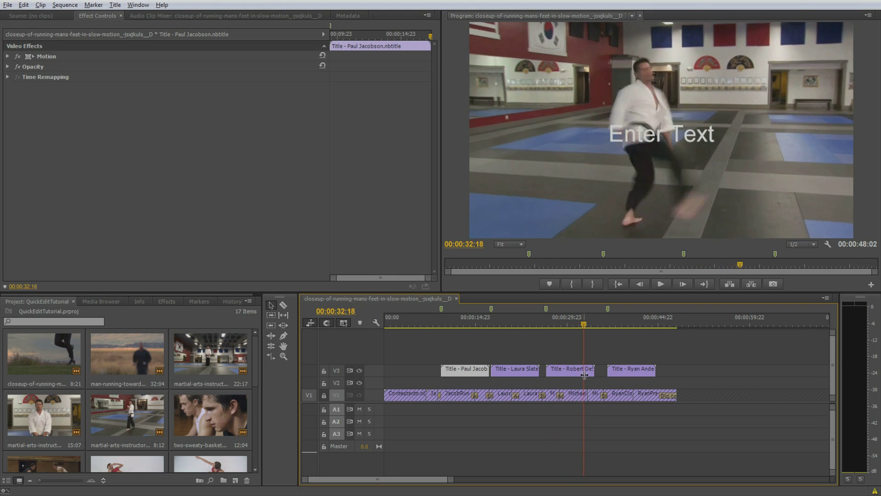
pyautogui.moveTo(566, 372); pyautogui.dragTo(631, 380)
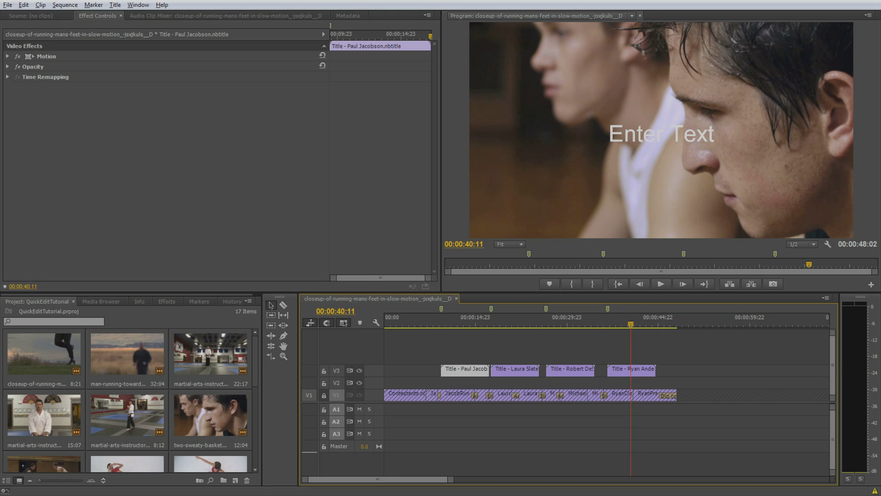
pyautogui.moveTo(631, 323); pyautogui.dragTo(451, 323)
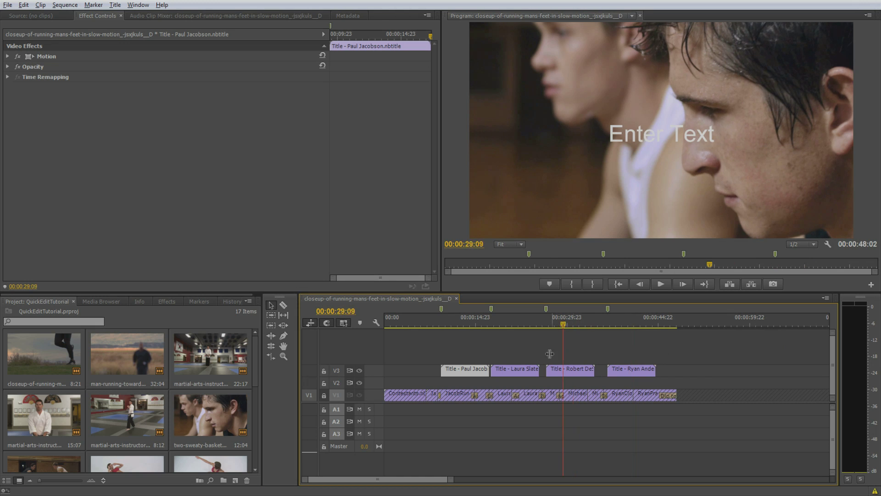
pyautogui.click(448, 370)
# Step: In Quick Edit, set the Template of all four title-list entries to DirectionNew
pyautogui.doubleClick(447, 370)
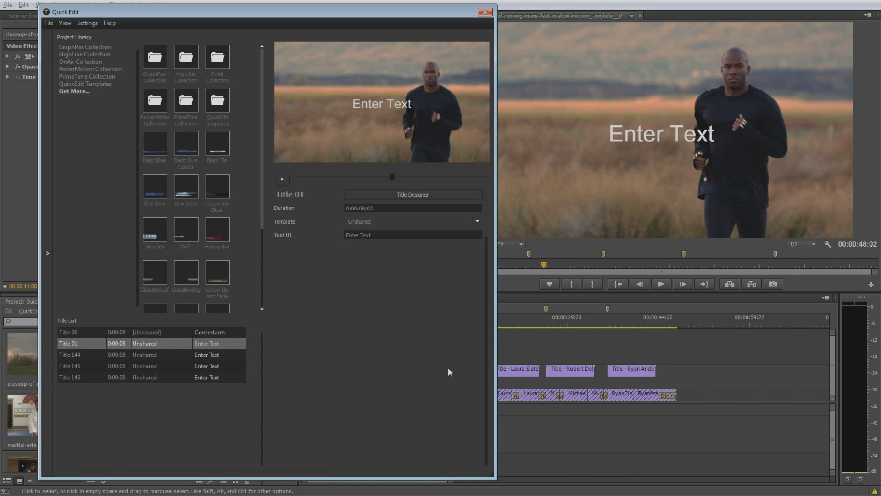
pyautogui.click(478, 221)
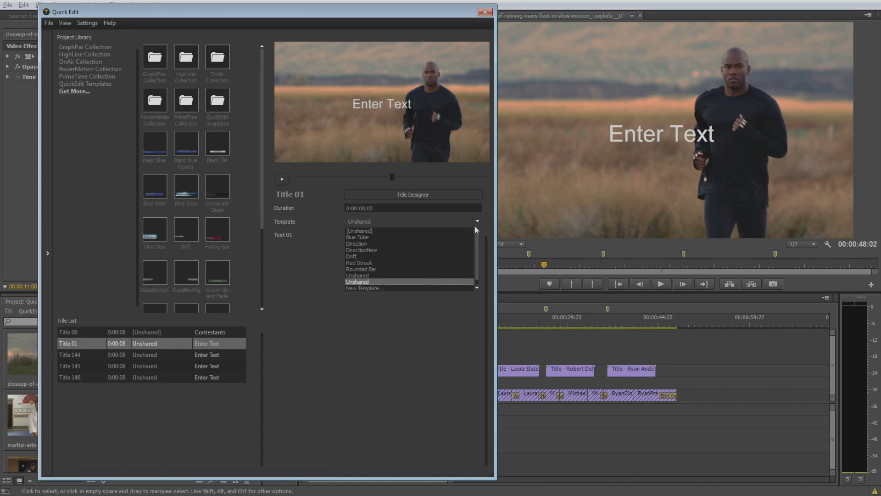
pyautogui.click(441, 248)
pyautogui.click(184, 354)
pyautogui.click(478, 221)
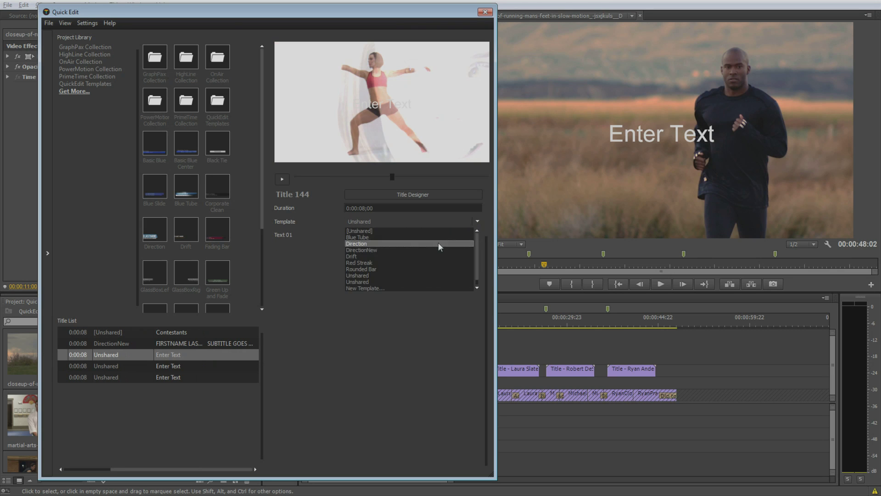
pyautogui.click(440, 249)
pyautogui.click(186, 367)
pyautogui.click(478, 221)
pyautogui.click(441, 248)
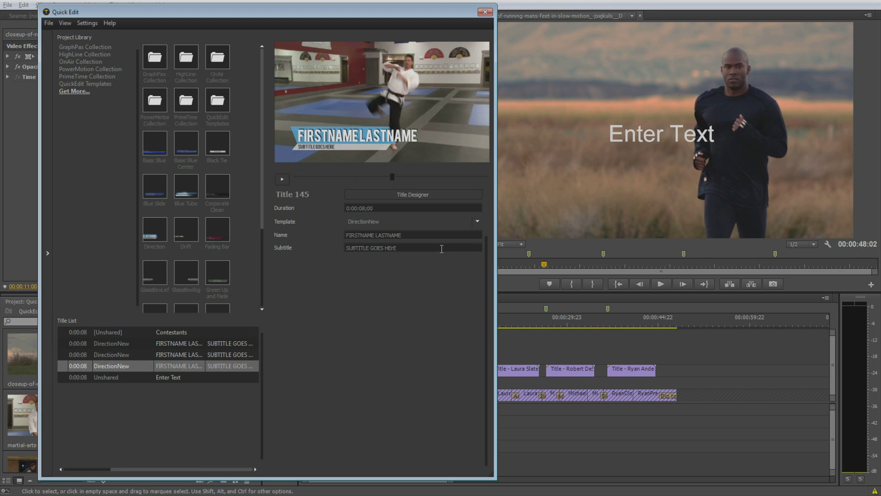
pyautogui.click(170, 377)
pyautogui.click(478, 221)
pyautogui.click(443, 248)
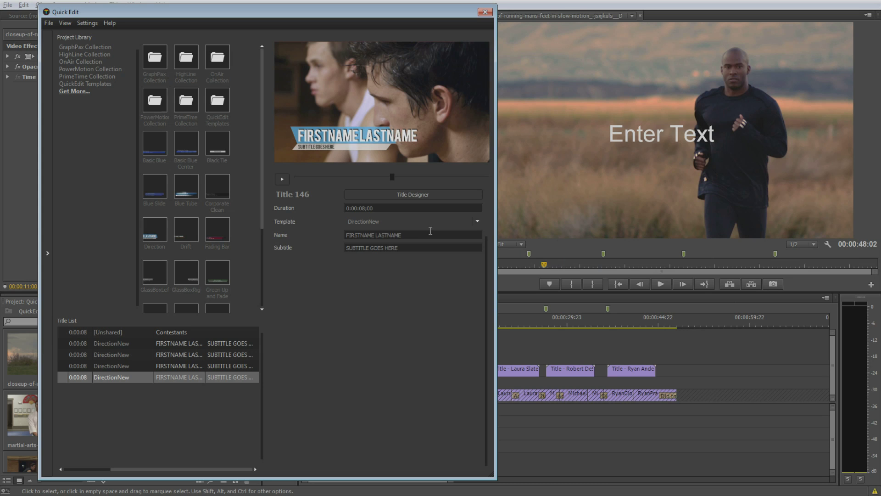
# Step: Replace placeholder names with contestants' names, add subtitle 'MARIME MARATHON FINISHER', and close Quick Edit
pyautogui.tripleClick(431, 231)
pyautogui.write('RYAN ANDERS')
pyautogui.click(112, 366)
pyautogui.write('ROBERT DESANTA')
pyautogui.press('Tab')
pyautogui.write('MAR')
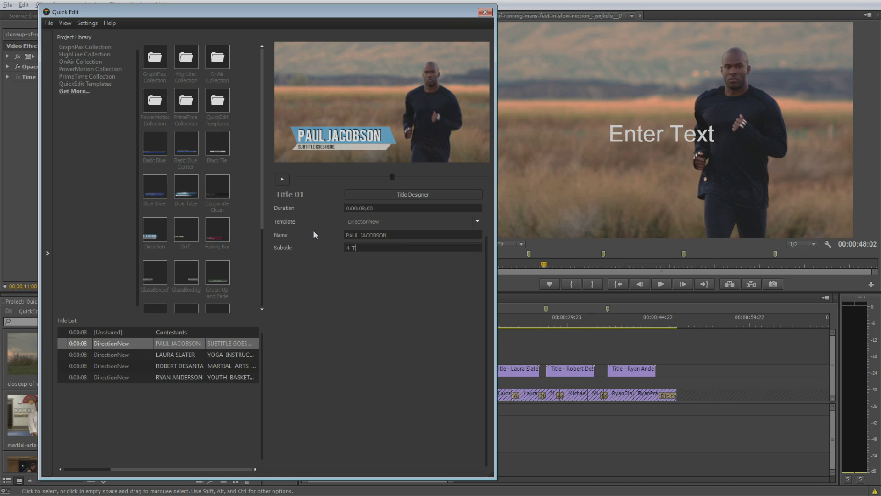
pyautogui.write('IME MARATHON FINISHER')
pyautogui.click(537, 56)
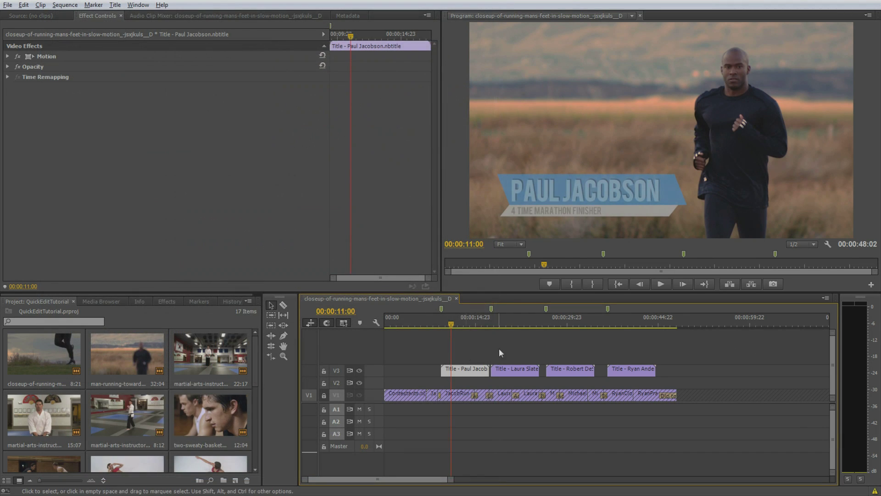
# Step: Scrub across the filled-in lower thirds, then reopen the first V3 title clip in Quick Edit
pyautogui.moveTo(500, 352); pyautogui.dragTo(555, 364)
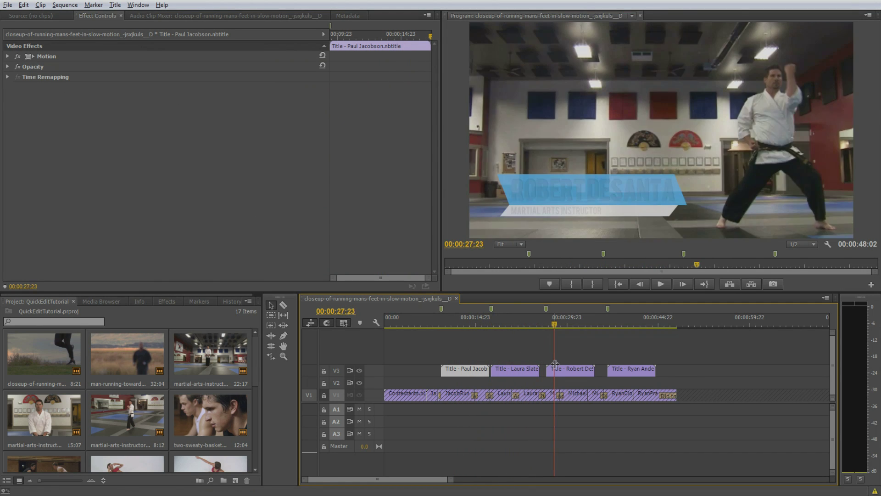
pyautogui.moveTo(555, 364)
pyautogui.mouseDown()
pyautogui.moveTo(615, 371)
pyautogui.moveTo(465, 373)
pyautogui.mouseUp()
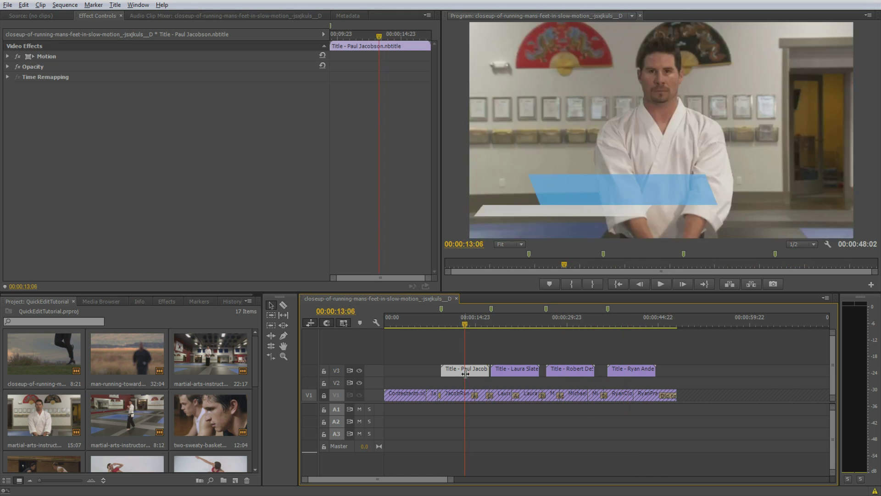
pyautogui.doubleClick(466, 373)
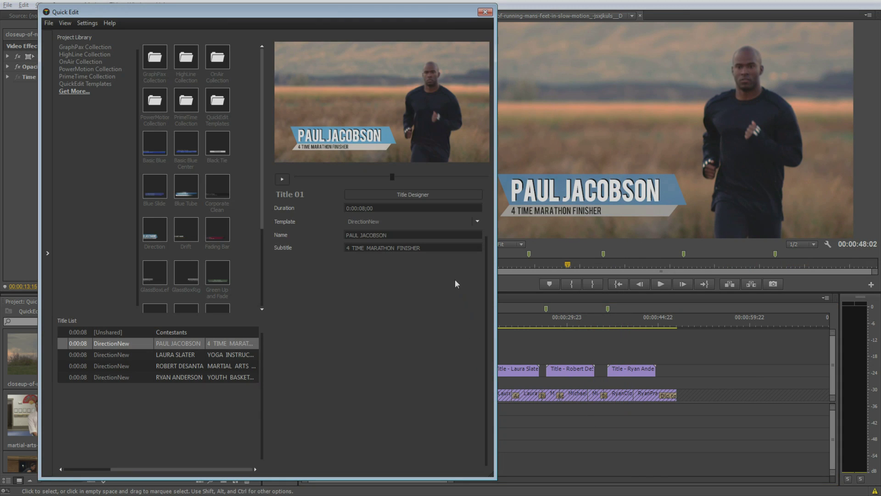
# Step: In Title Designer, recolour the name banner rectangle's 3D Face from blue to orange
pyautogui.click(412, 195)
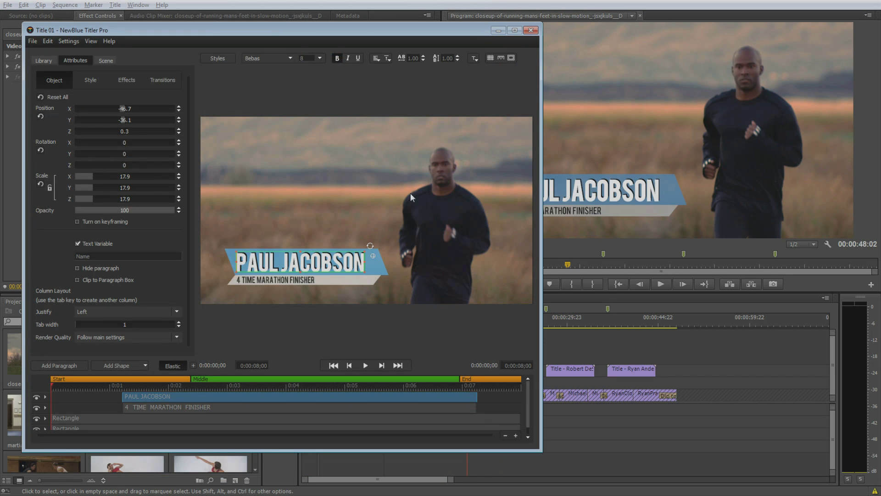
pyautogui.click(374, 266)
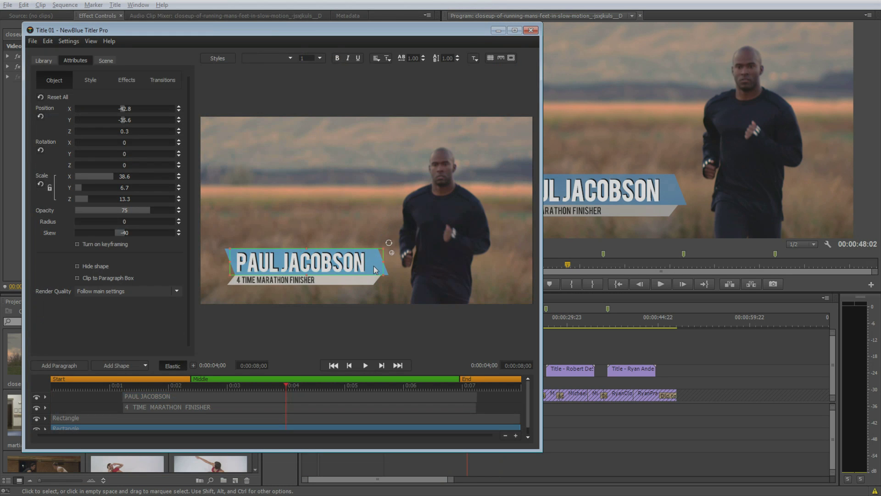
pyautogui.click(90, 83)
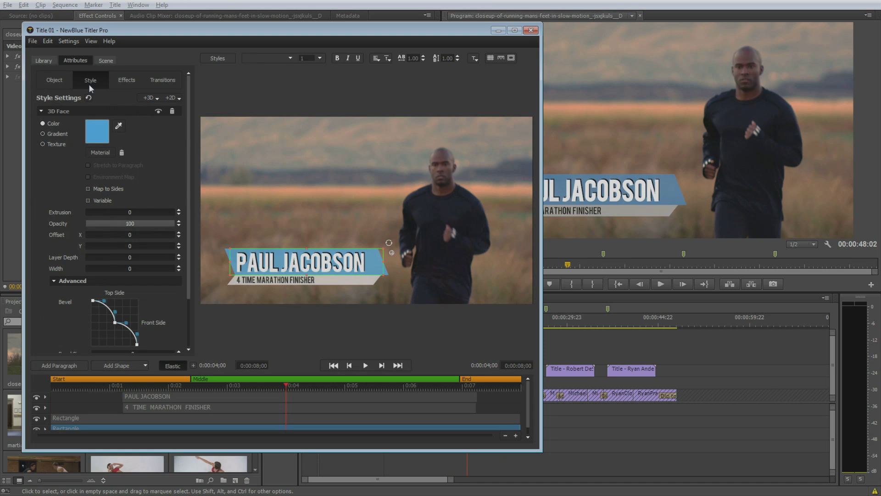
pyautogui.click(101, 135)
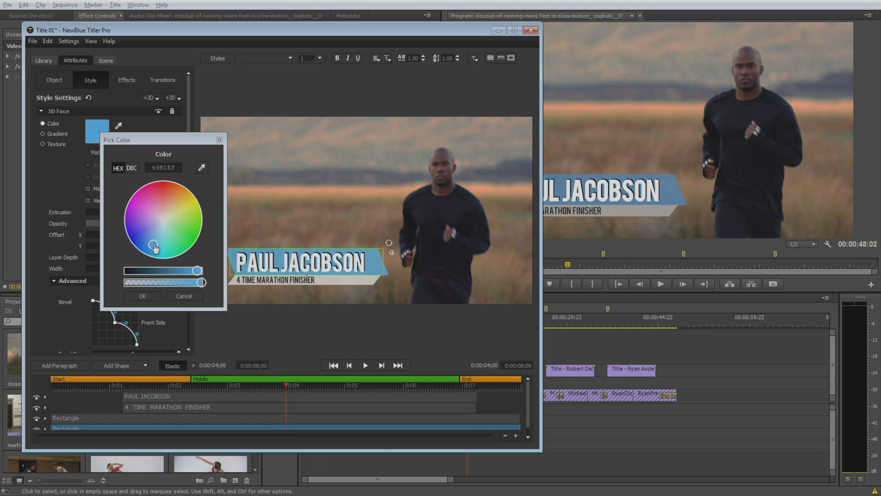
pyautogui.moveTo(153, 245); pyautogui.dragTo(171, 197)
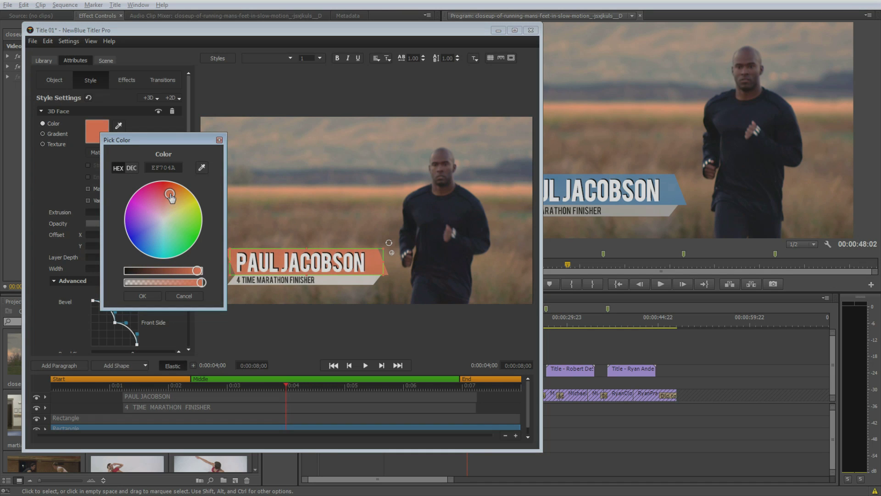
pyautogui.moveTo(197, 271); pyautogui.dragTo(183, 270)
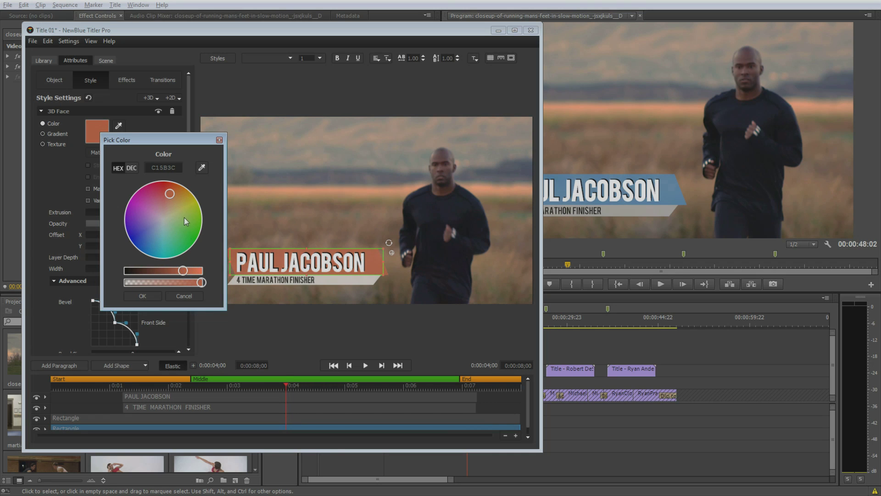
pyautogui.moveTo(173, 196); pyautogui.dragTo(180, 194)
pyautogui.moveTo(180, 275); pyautogui.dragTo(185, 274)
pyautogui.click(153, 297)
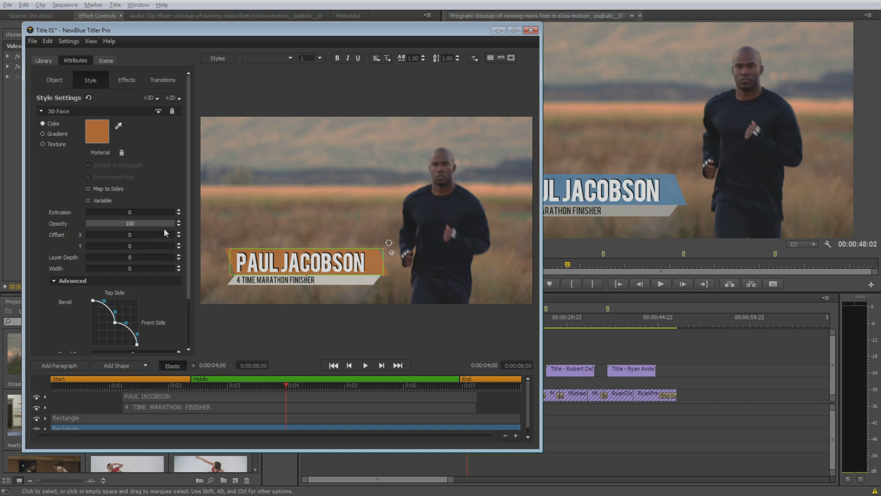
# Step: Mark the 3D Face colour as Variable and apply the orange design to the DirectionNew template
pyautogui.click(88, 201)
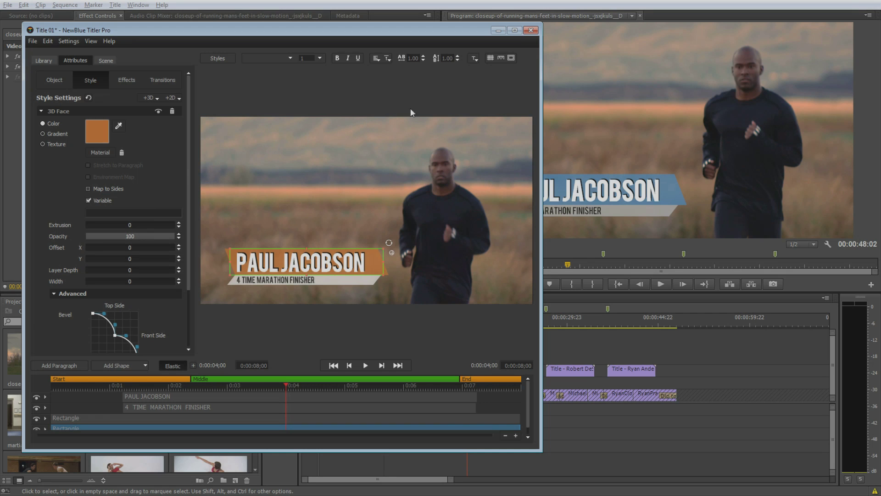
pyautogui.click(531, 30)
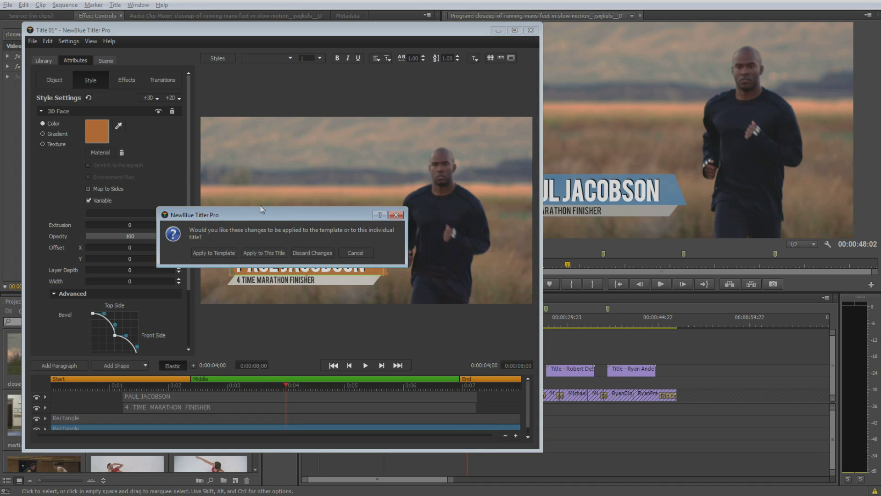
pyautogui.click(221, 252)
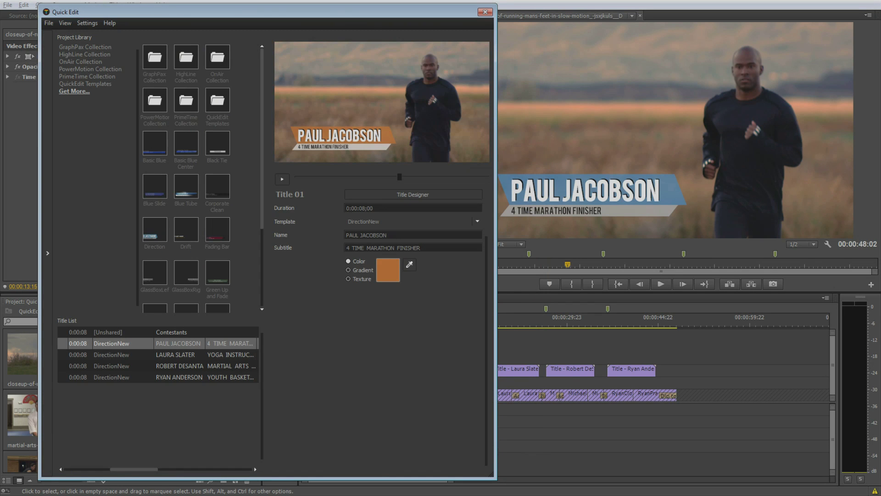
# Step: Check each title's orange banner, set the last title's duration to 0:00:04:00, and close Quick Edit
pyautogui.click(117, 358)
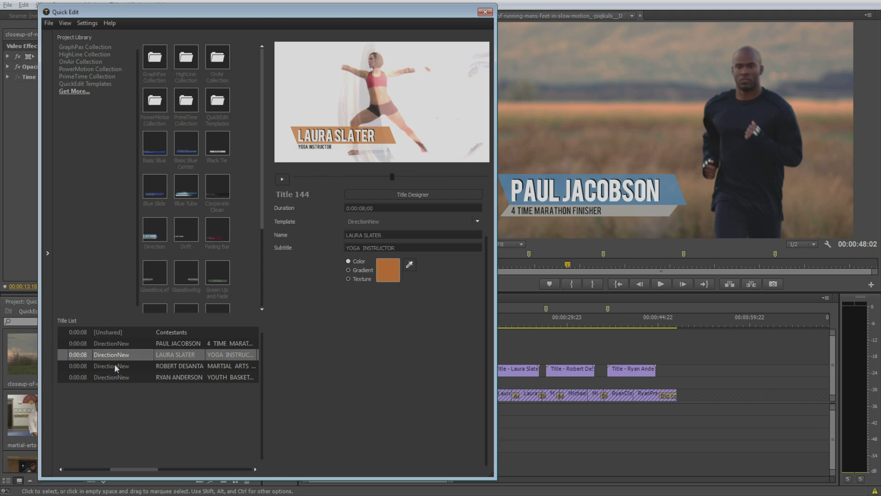
pyautogui.click(116, 367)
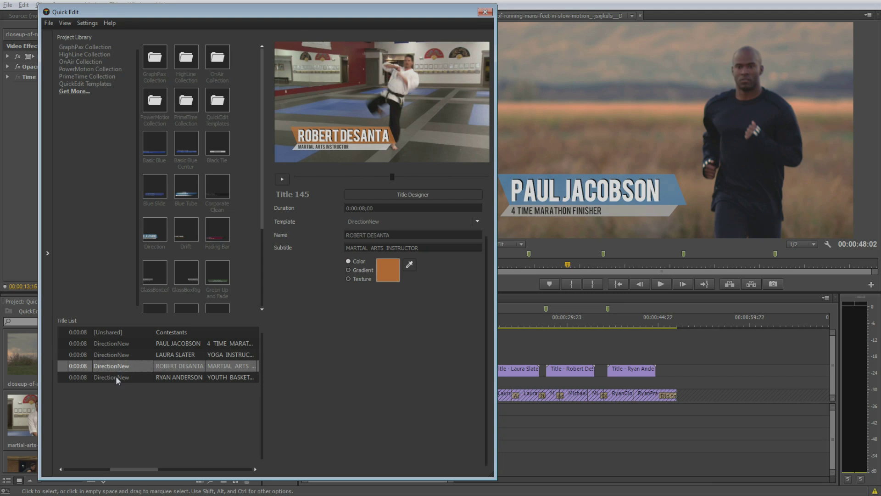
pyautogui.click(118, 378)
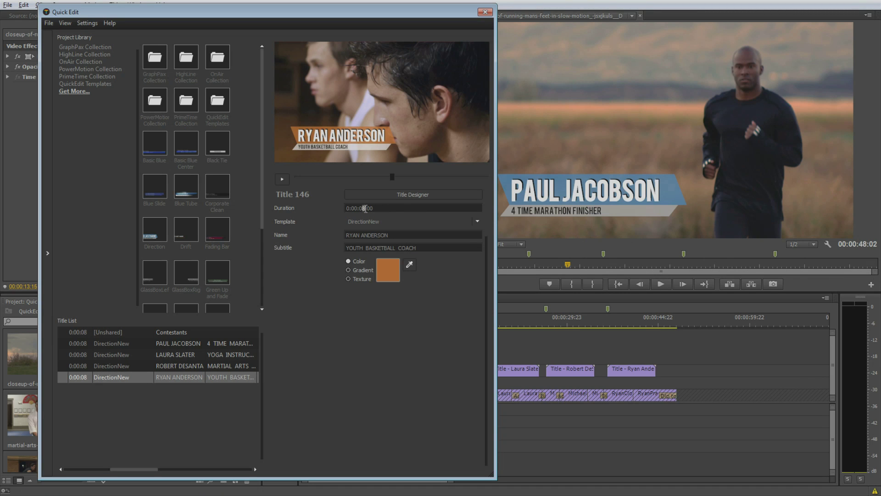
pyautogui.write('4')
pyautogui.press('Return')
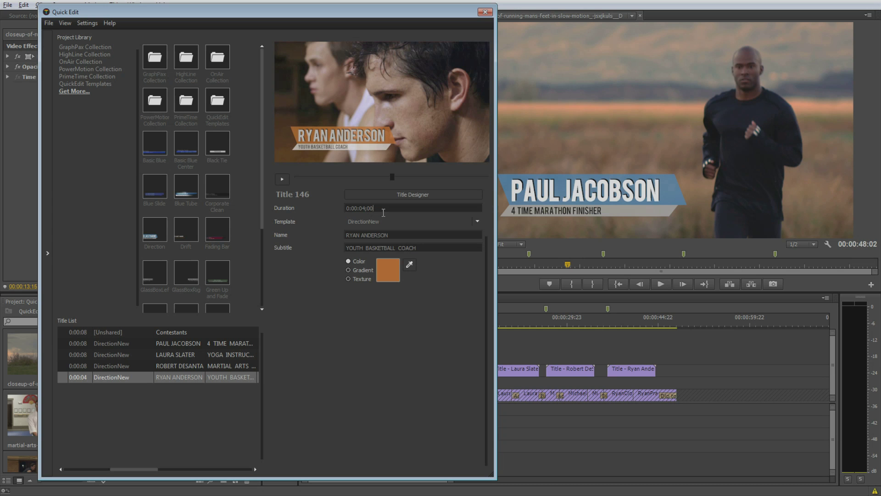
pyautogui.click(486, 17)
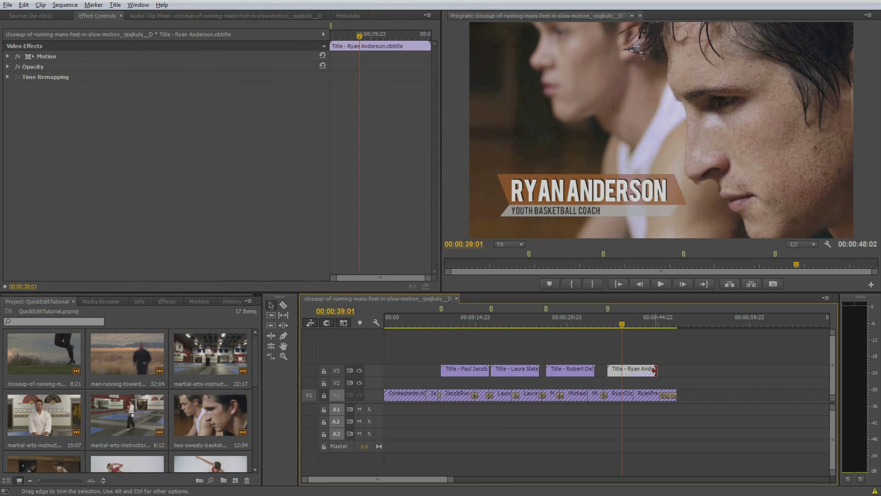
# Step: Trim the last V3 title clip's right edge to about four seconds
pyautogui.moveTo(655, 370)
pyautogui.mouseDown()
pyautogui.moveTo(608, 358)
pyautogui.moveTo(659, 360)
pyautogui.mouseUp()
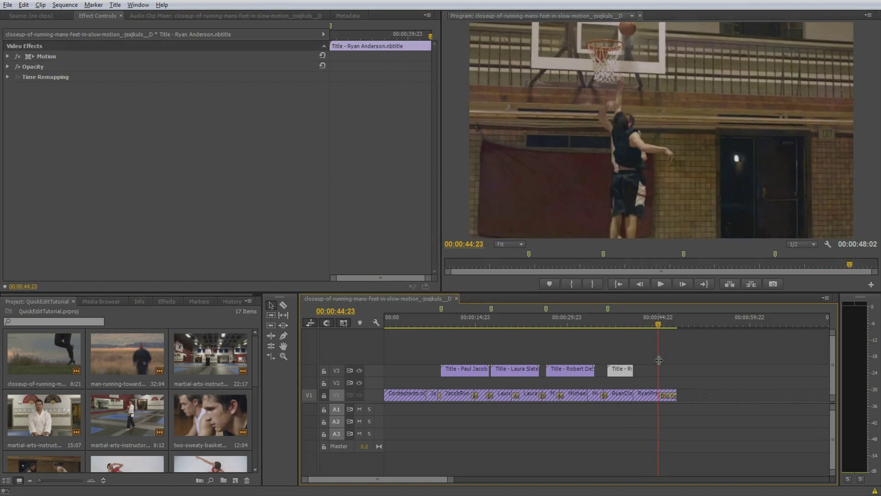